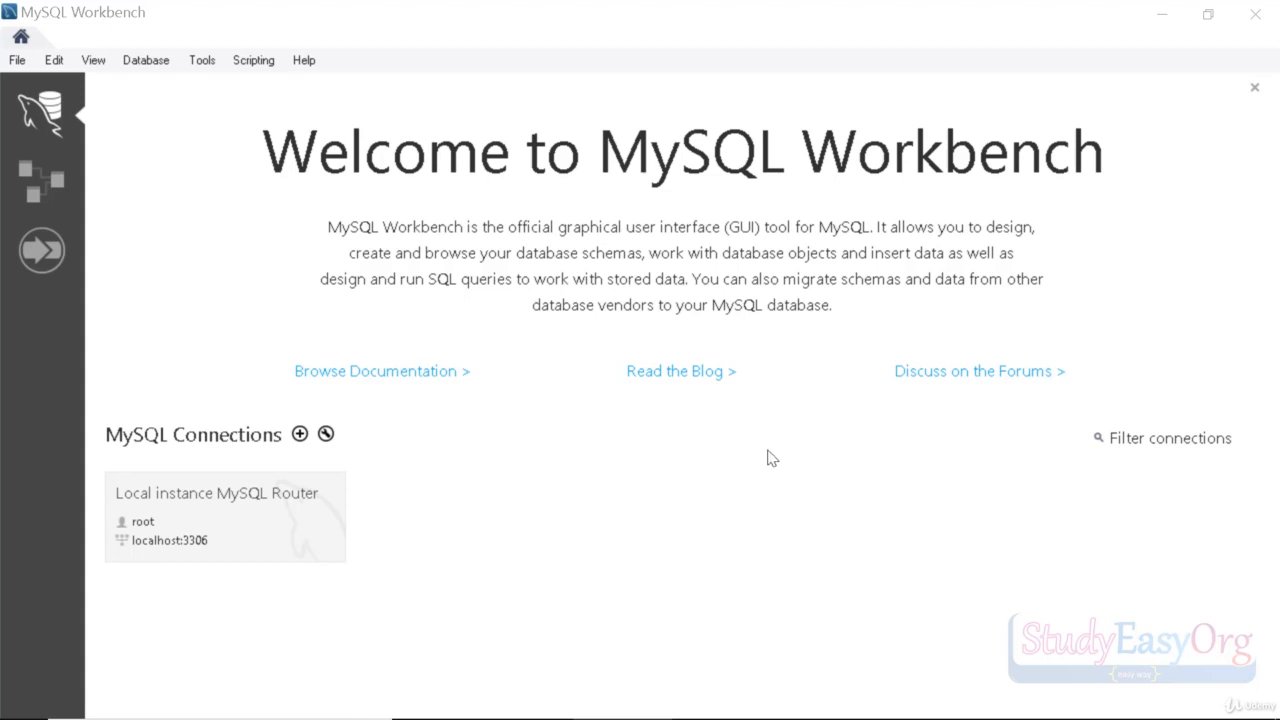
Step: Open the Local instance MySQL Router connection to get an empty Query 1 editor
left_click(217, 518)
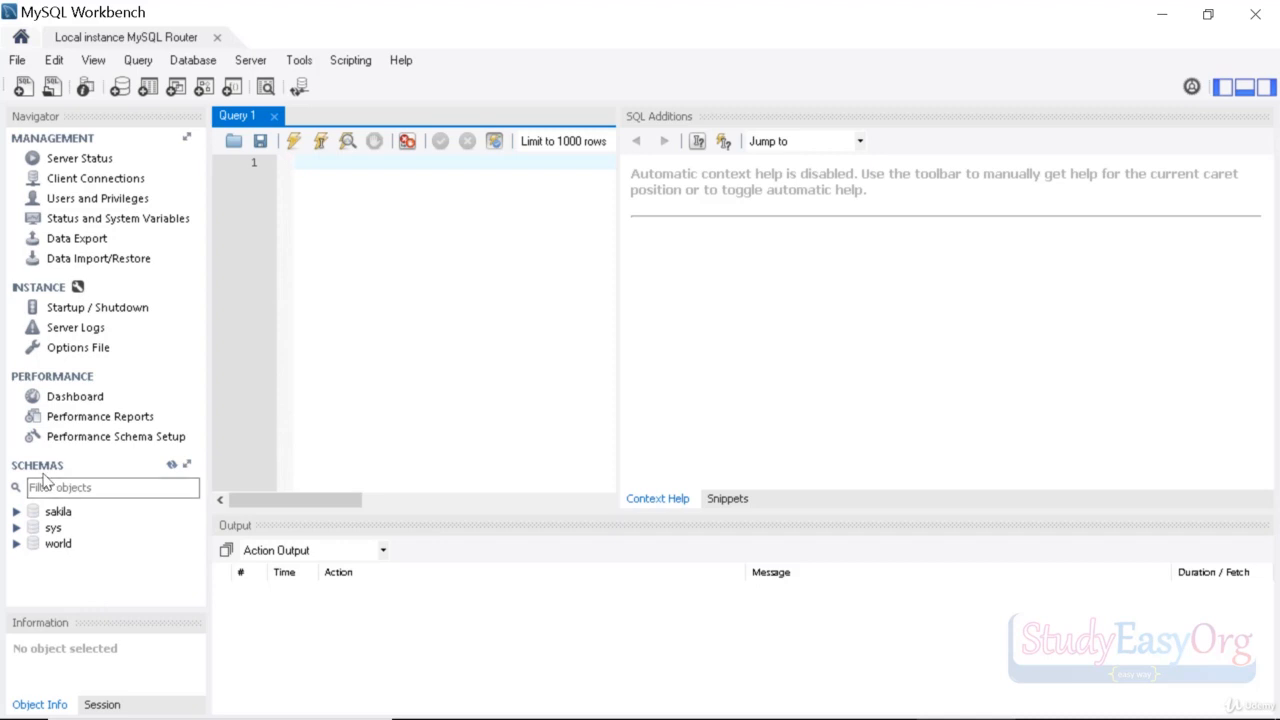
Step: Bring up the context menu for the sakila schema in the Navigator
right_click(95, 517)
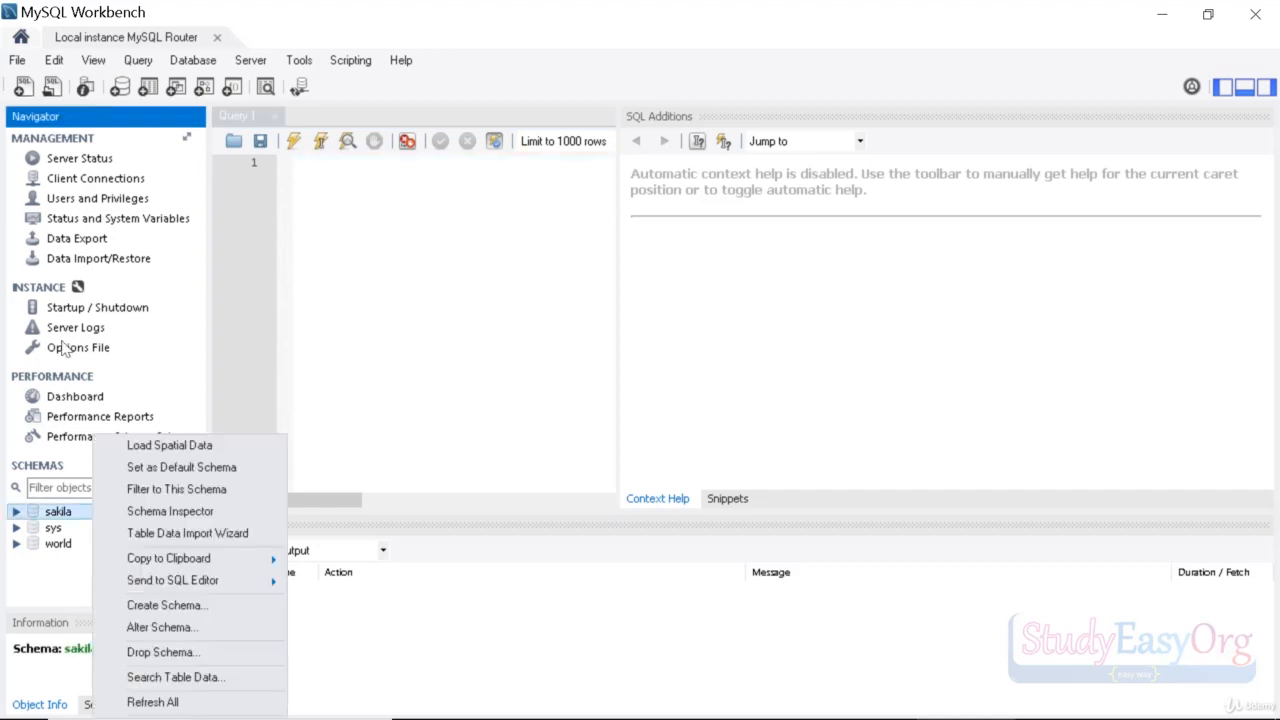
Step: Create a schema named studyeasy_db by applying its CREATE SCHEMA script, then select it
left_click(165, 605)
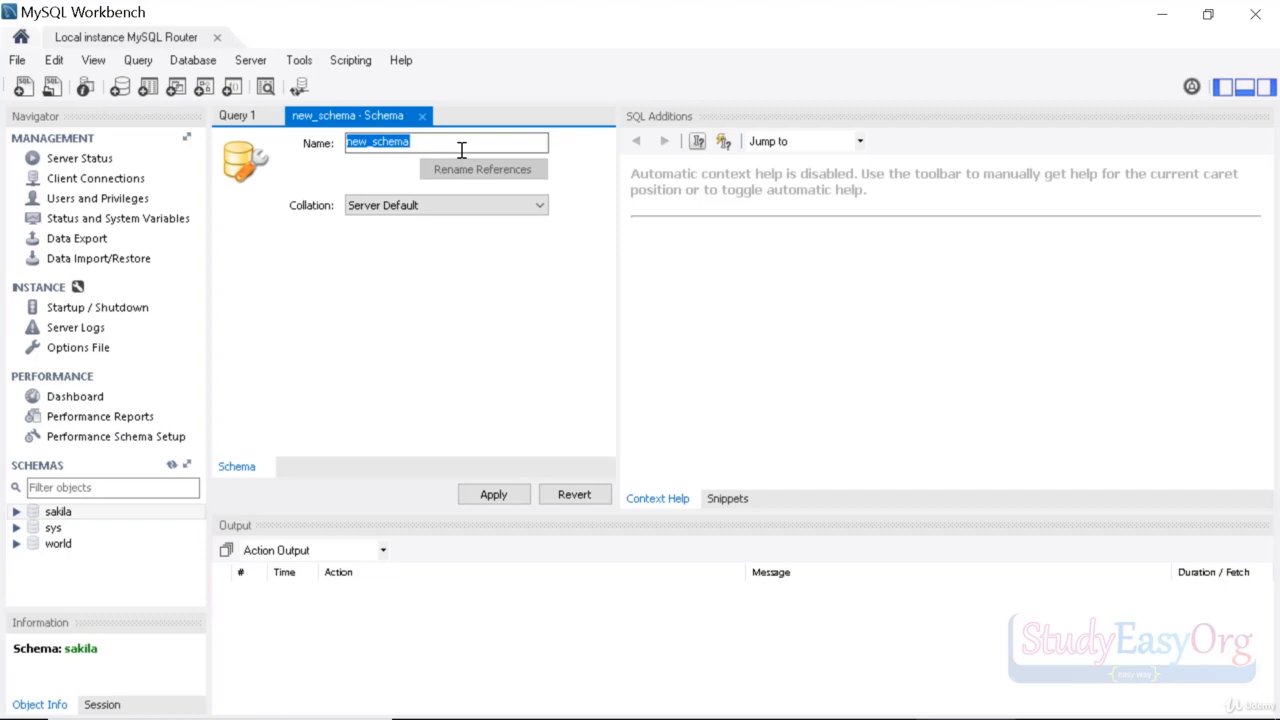
type("studyeasy")
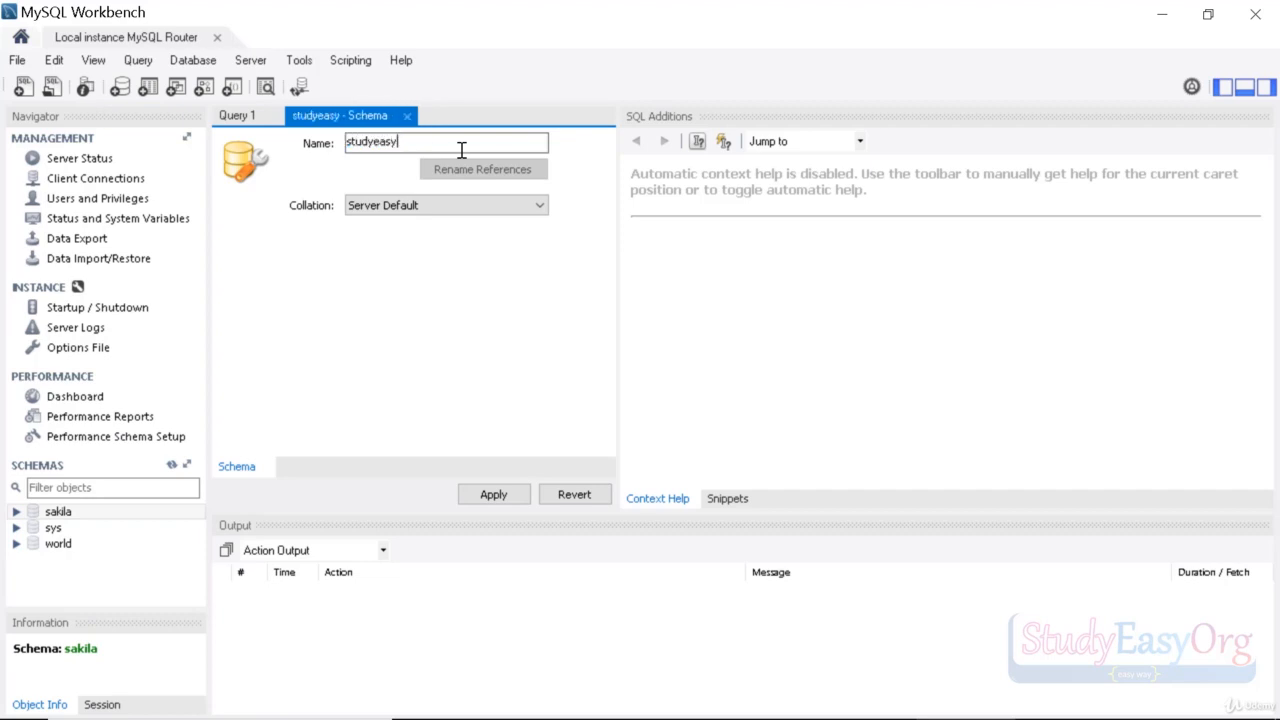
type("_db")
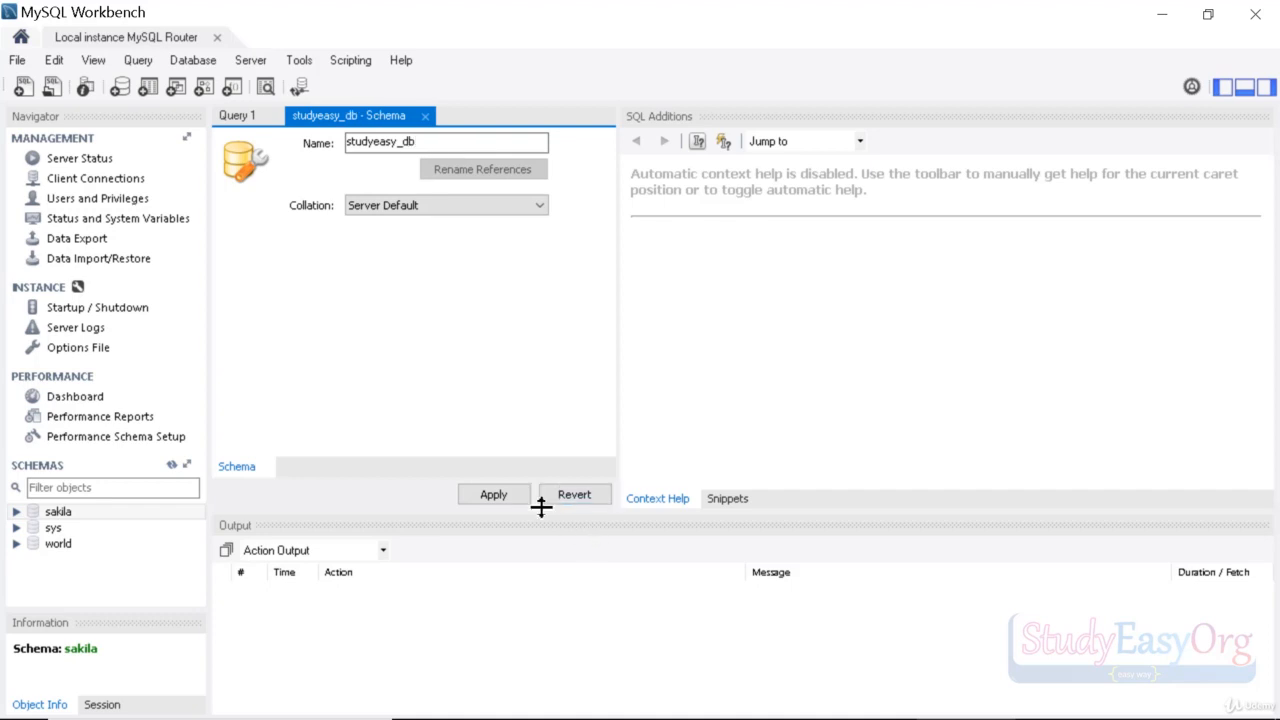
left_click(506, 503)
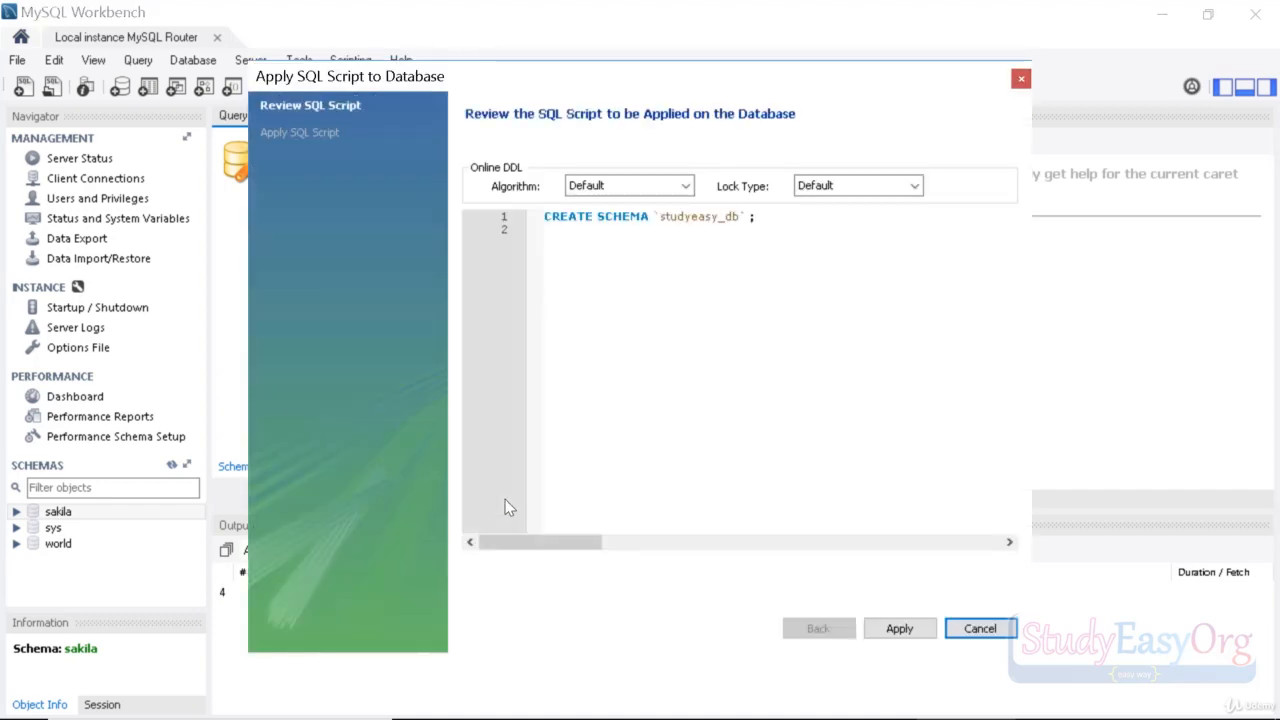
left_click(897, 626)
left_click(897, 626)
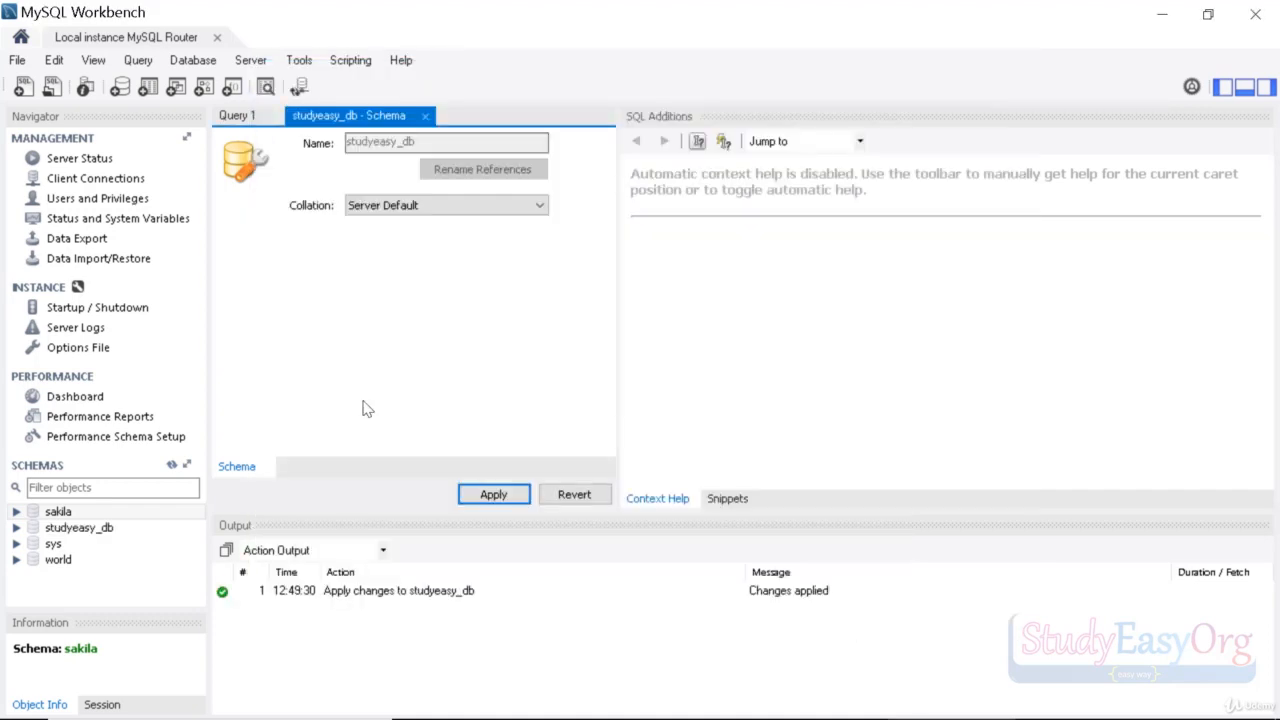
left_click(88, 530)
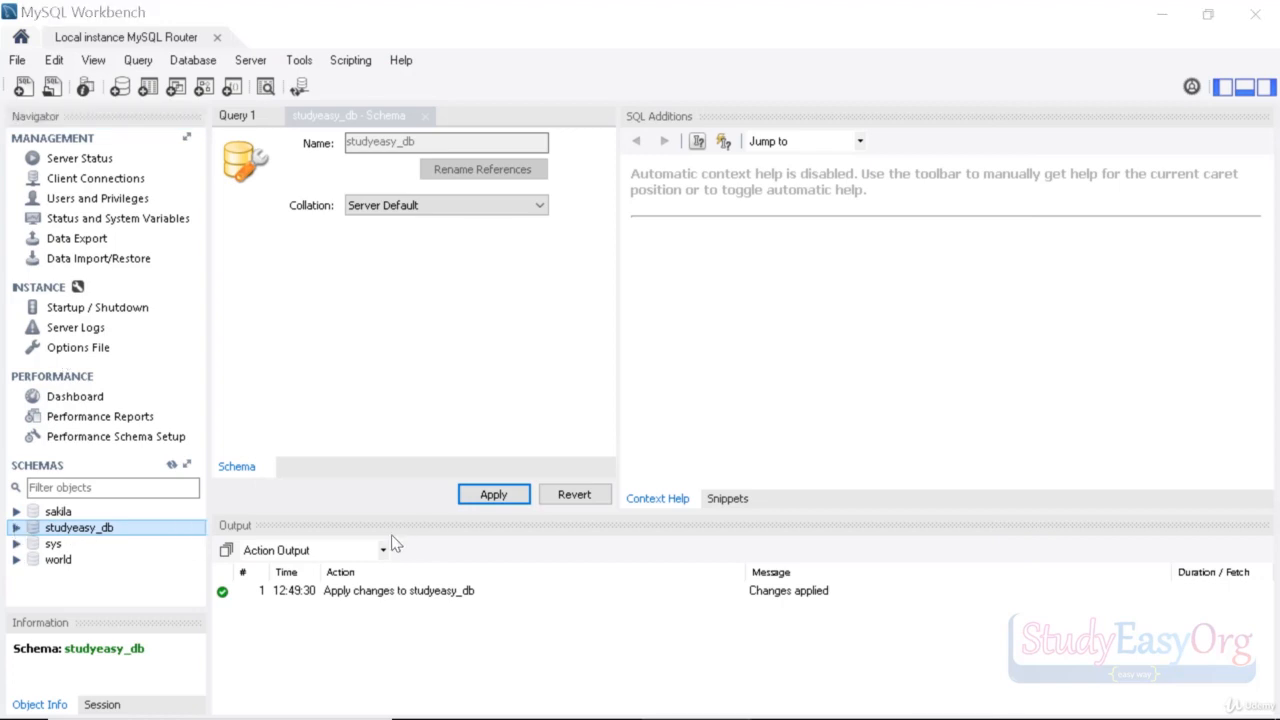
left_click(187, 468)
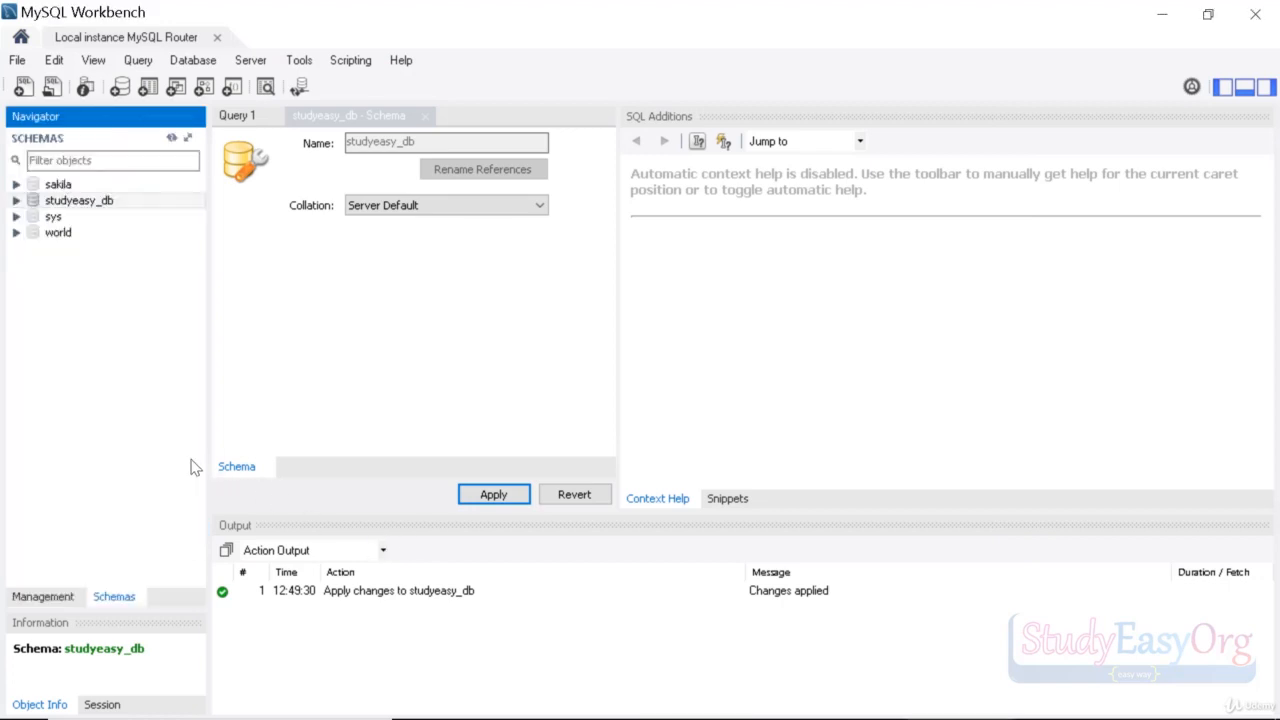
Step: Expand studyeasy_db and open a new table editor from its Tables group
left_click(16, 201)
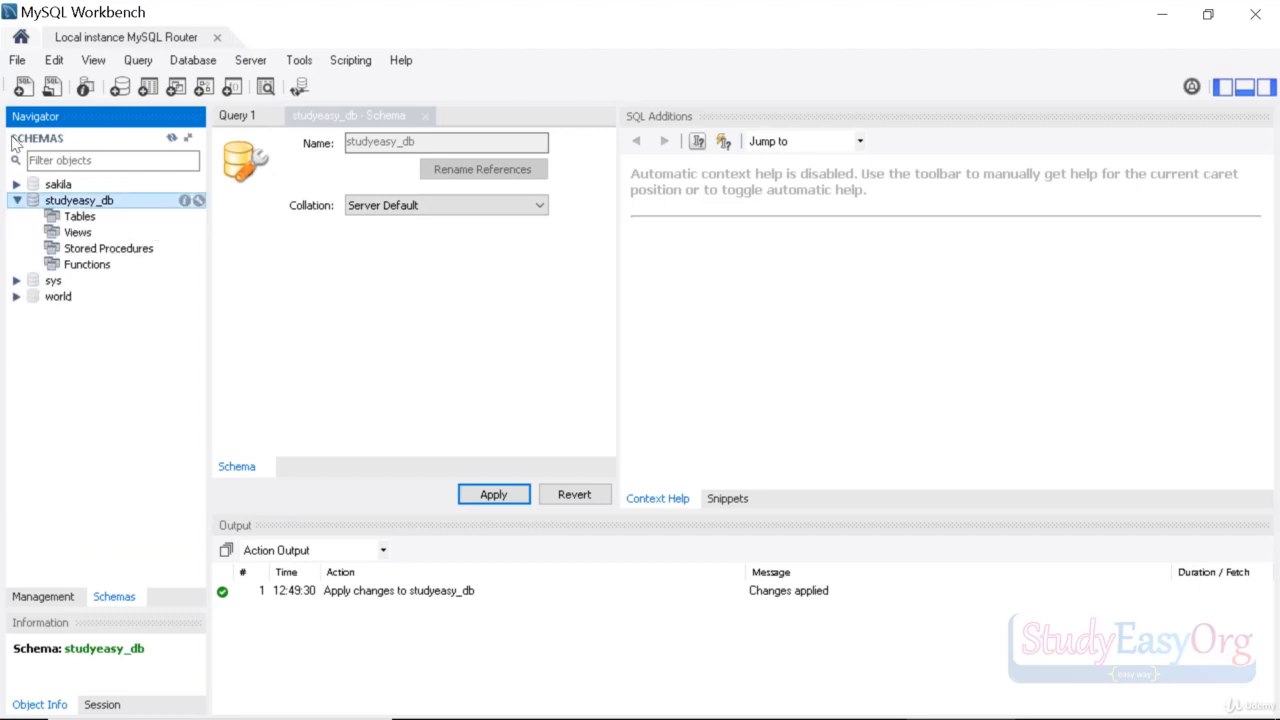
left_click(80, 218)
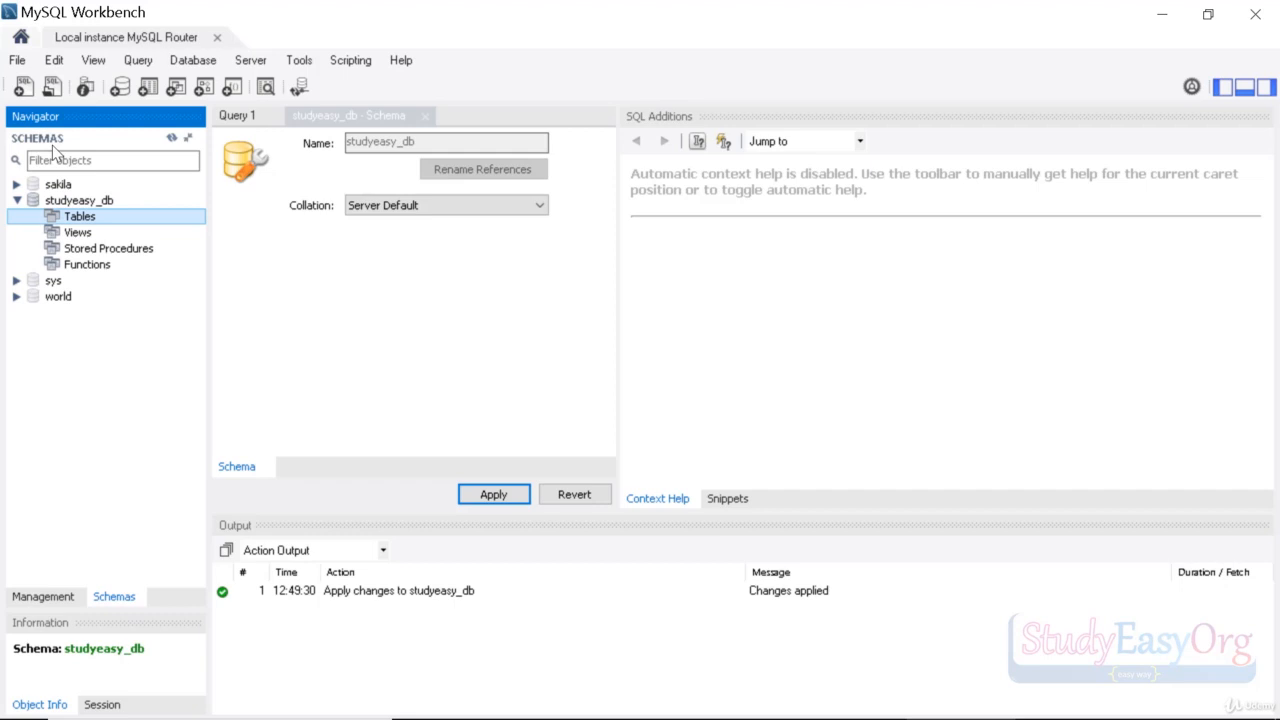
right_click(80, 221)
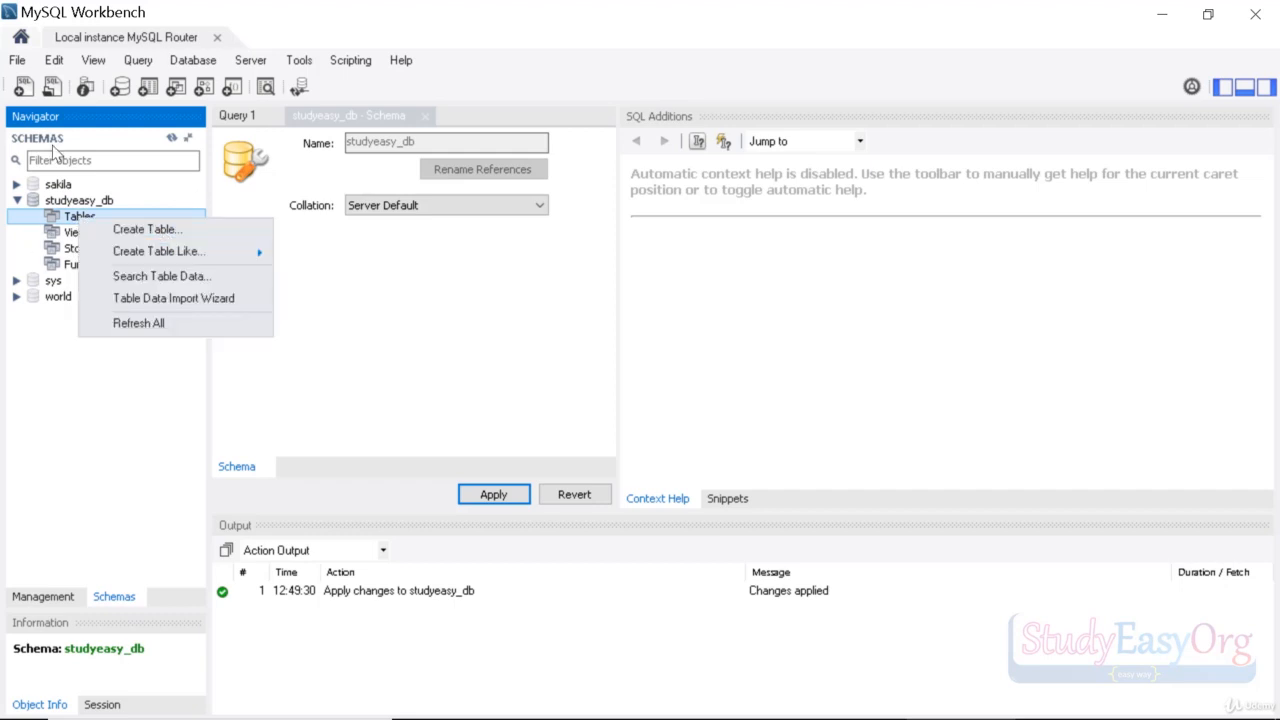
left_click(152, 232)
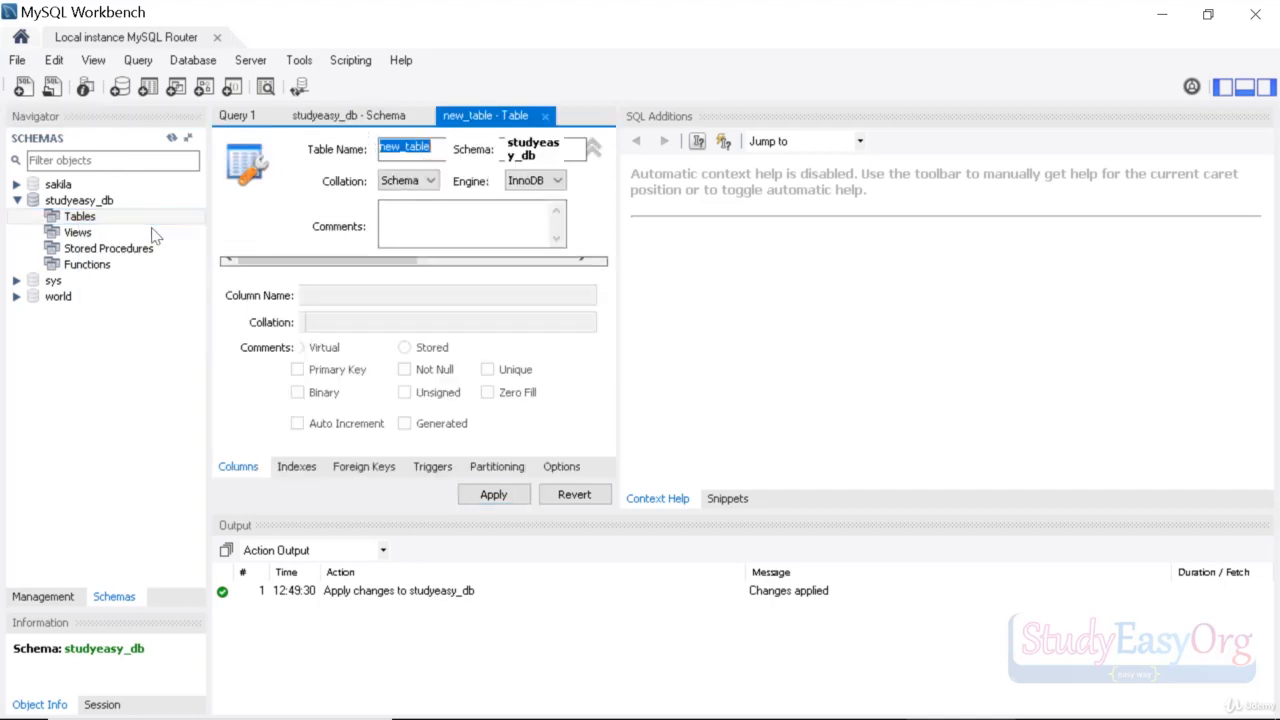
left_click(331, 78)
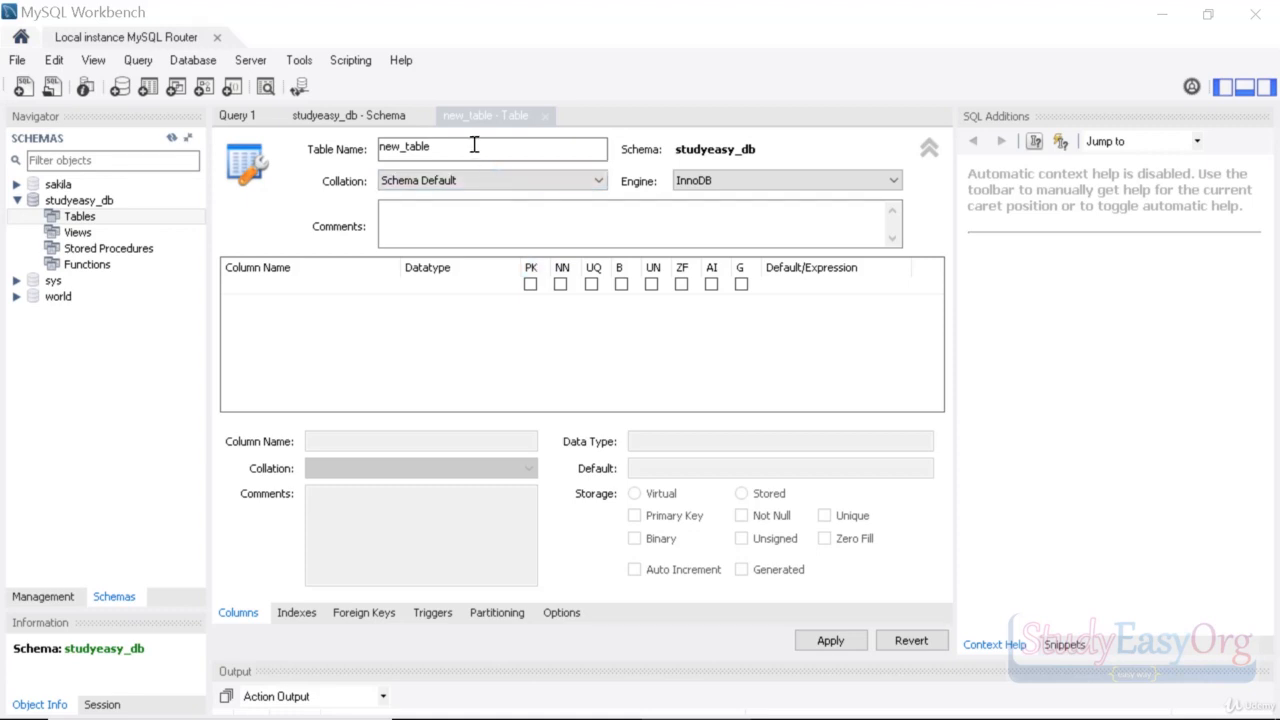
Step: Name the table users and make users_id an auto-increment primary key column
left_click_drag(474, 147, 291, 153)
type("users")
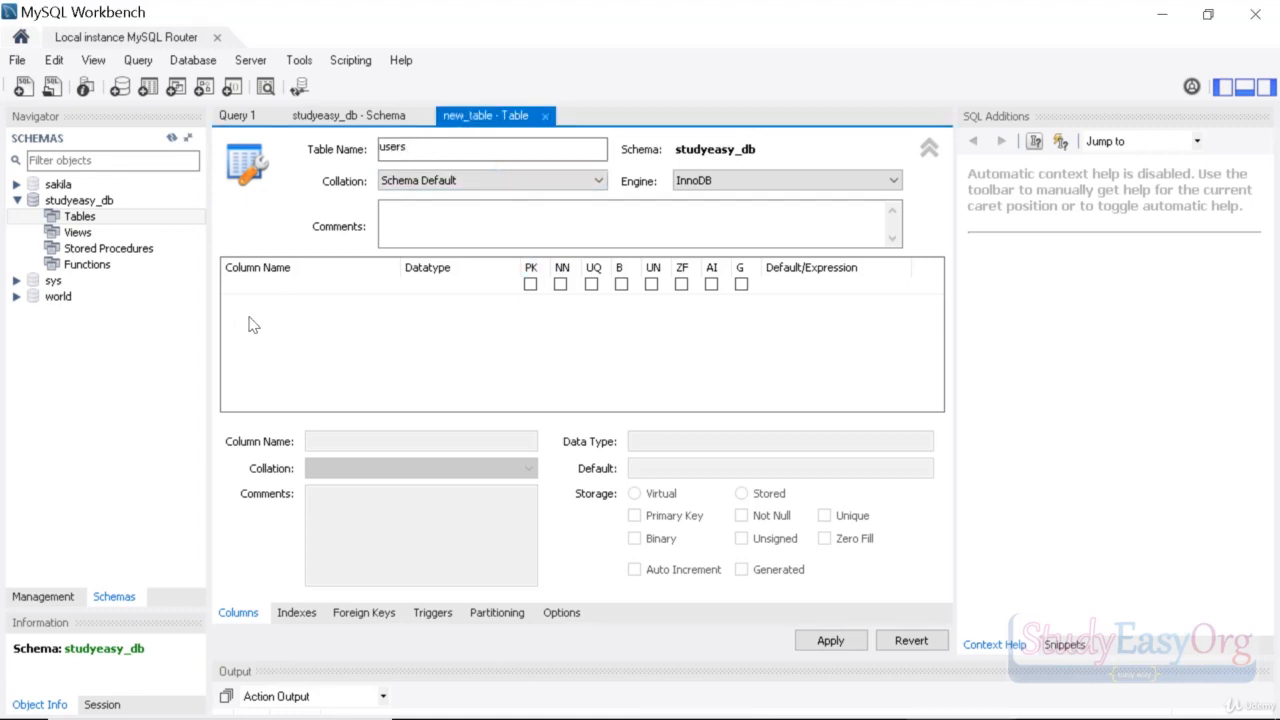
key("Return")
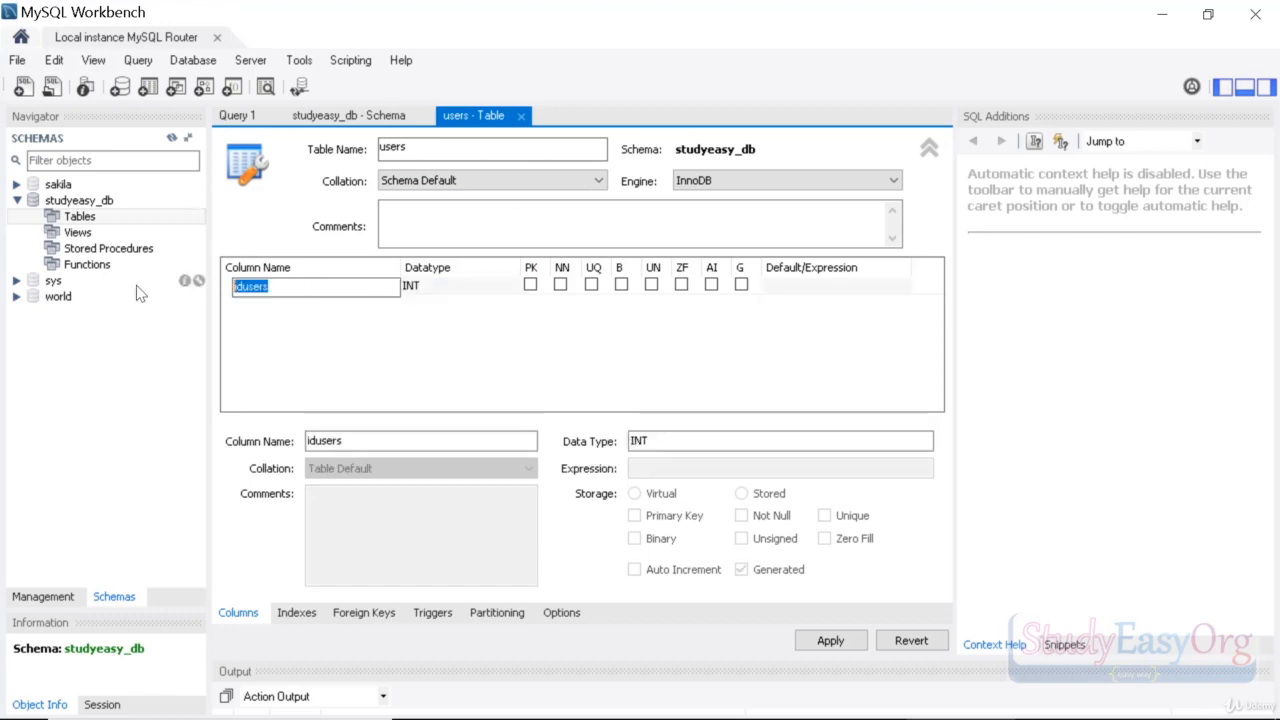
type("users_id")
key("Return")
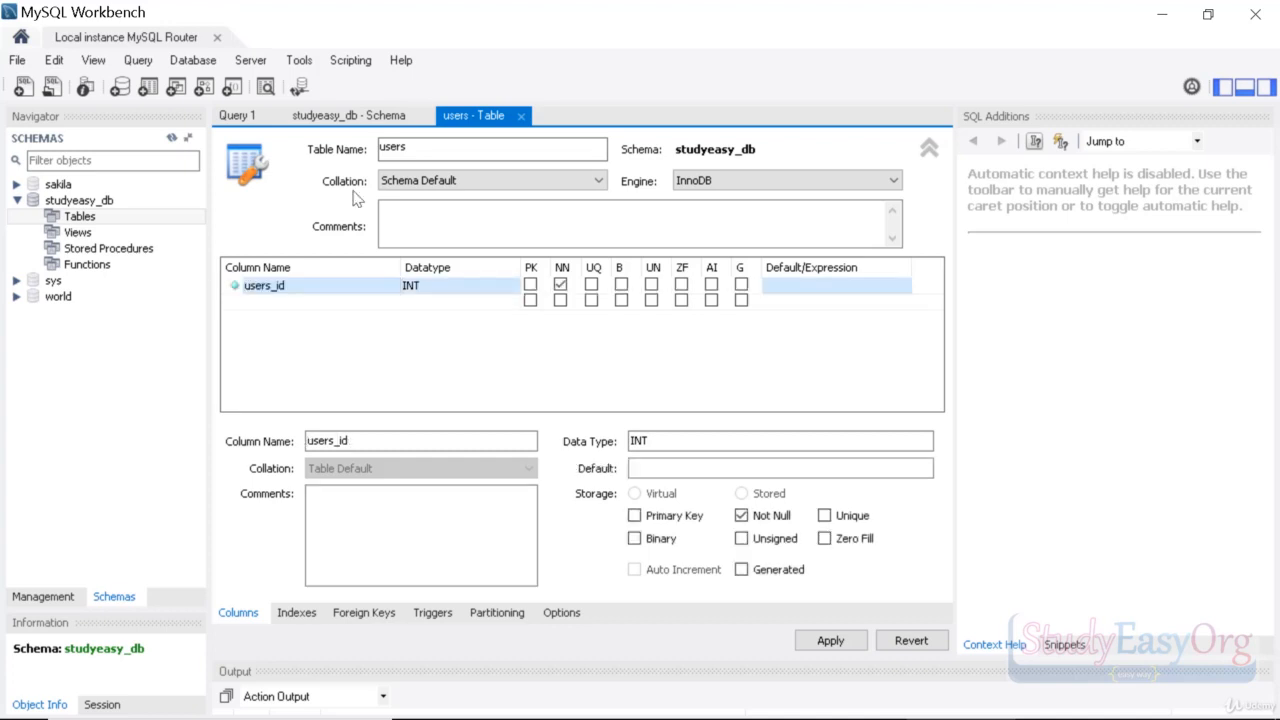
left_click(530, 284)
left_click(711, 284)
Step: Add NOT NULL username and email columns and submit the table design for review
double_click(266, 303)
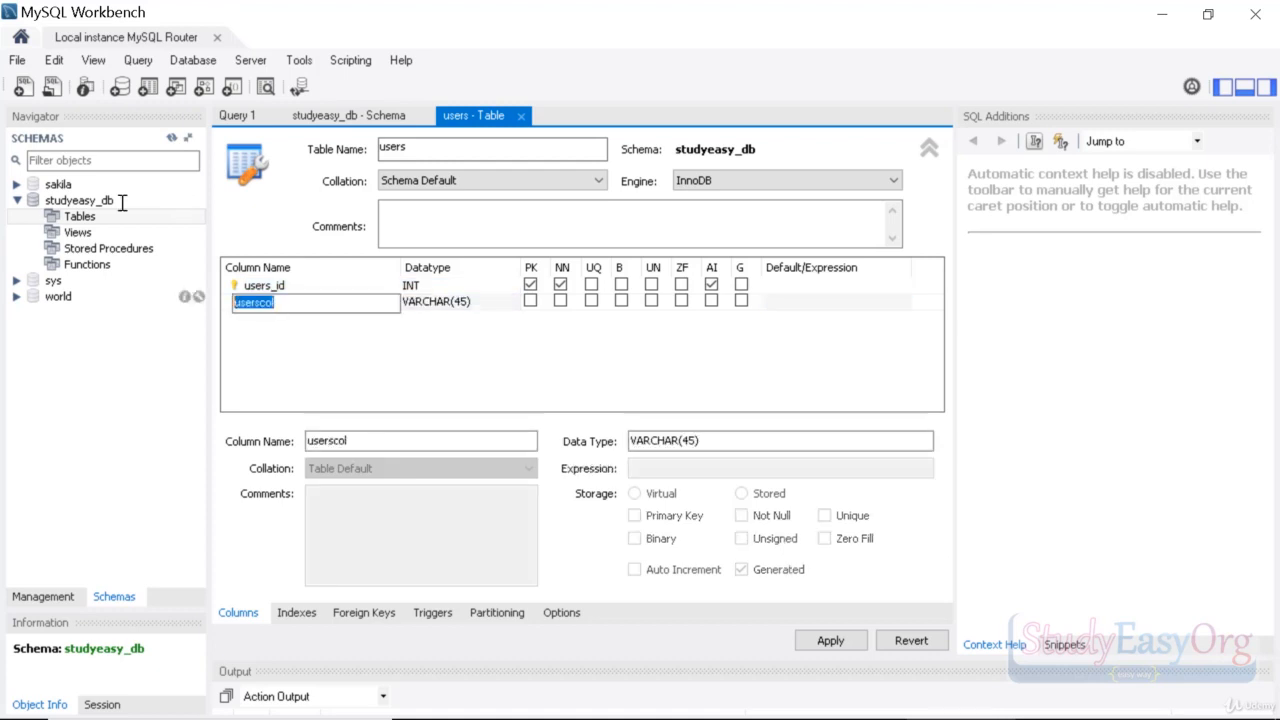
type("username")
left_click(560, 300)
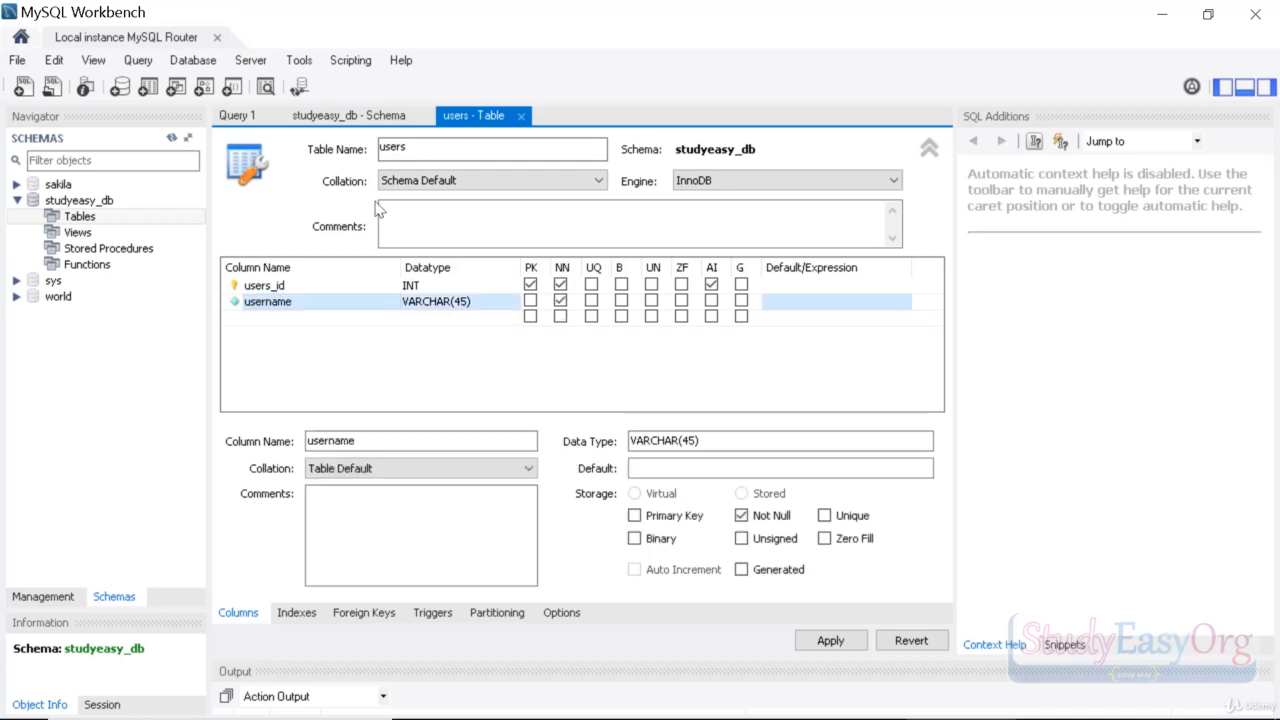
left_click(272, 317)
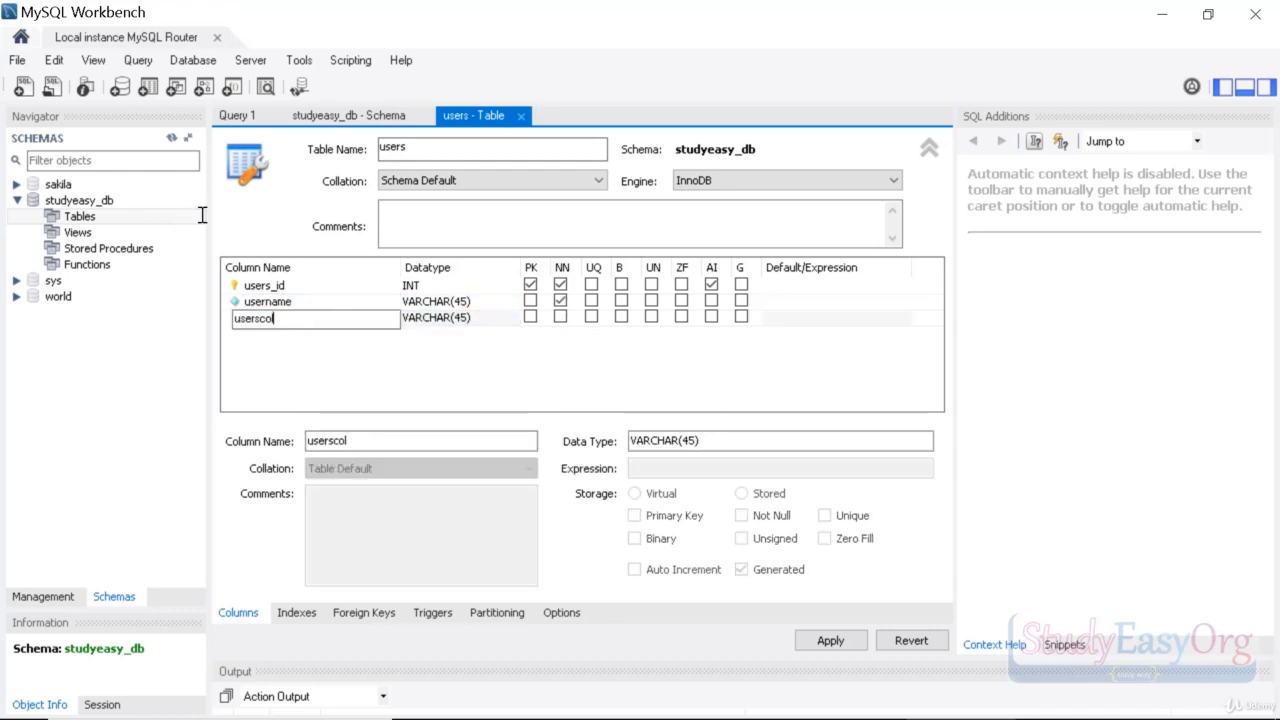
key("ctrl+a")
type("email")
left_click(560, 316)
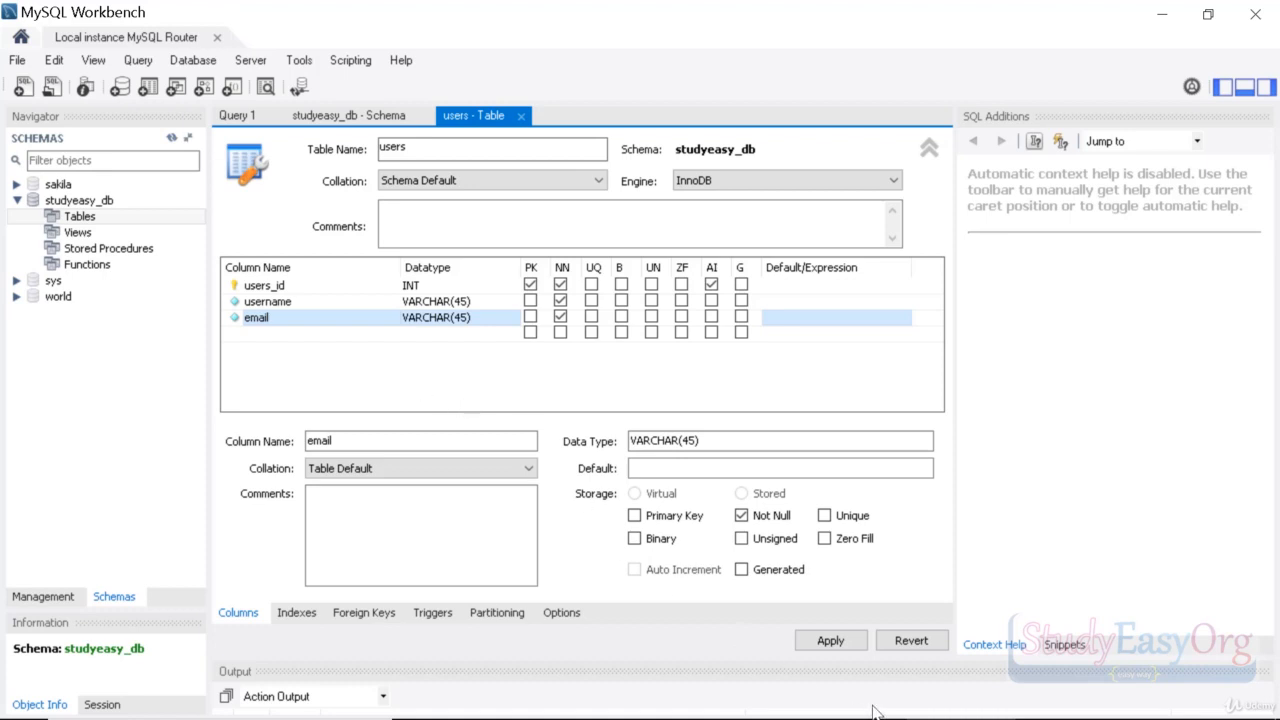
left_click(828, 641)
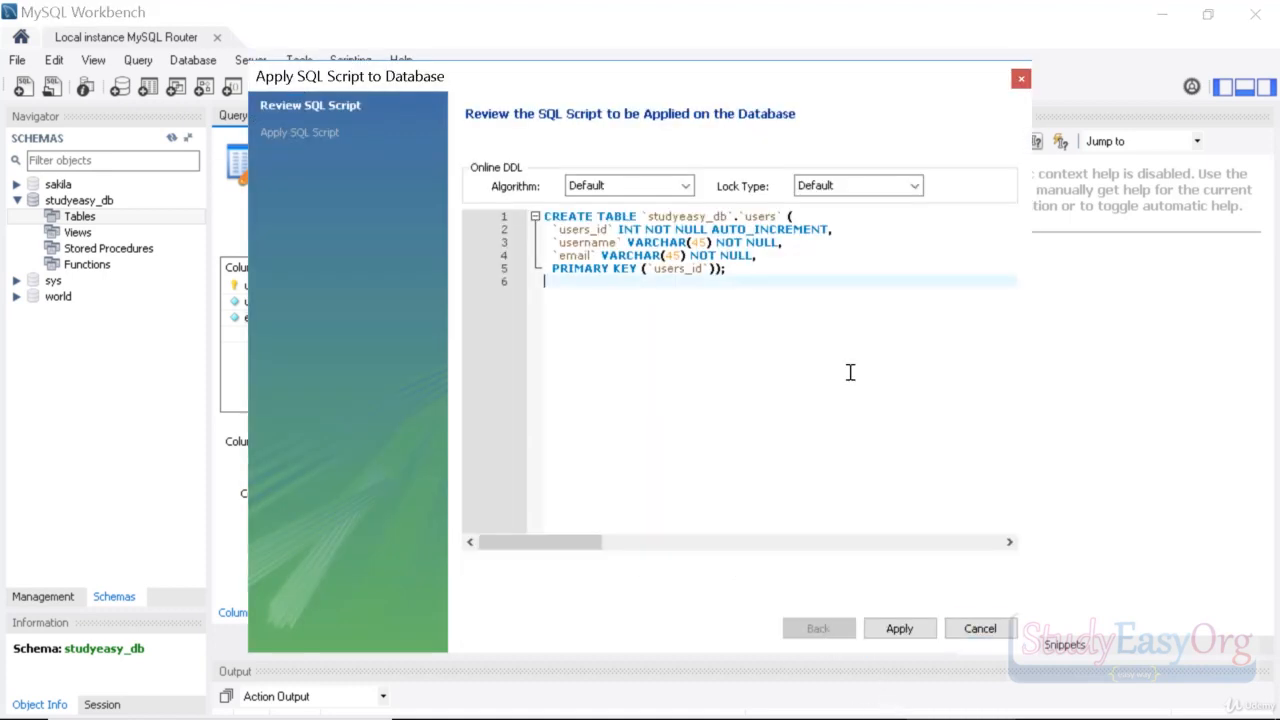
Step: Apply the reviewed CREATE TABLE script for users and finish the dialog
left_click_drag(737, 270, 338, 135)
left_click(789, 366)
left_click(905, 626)
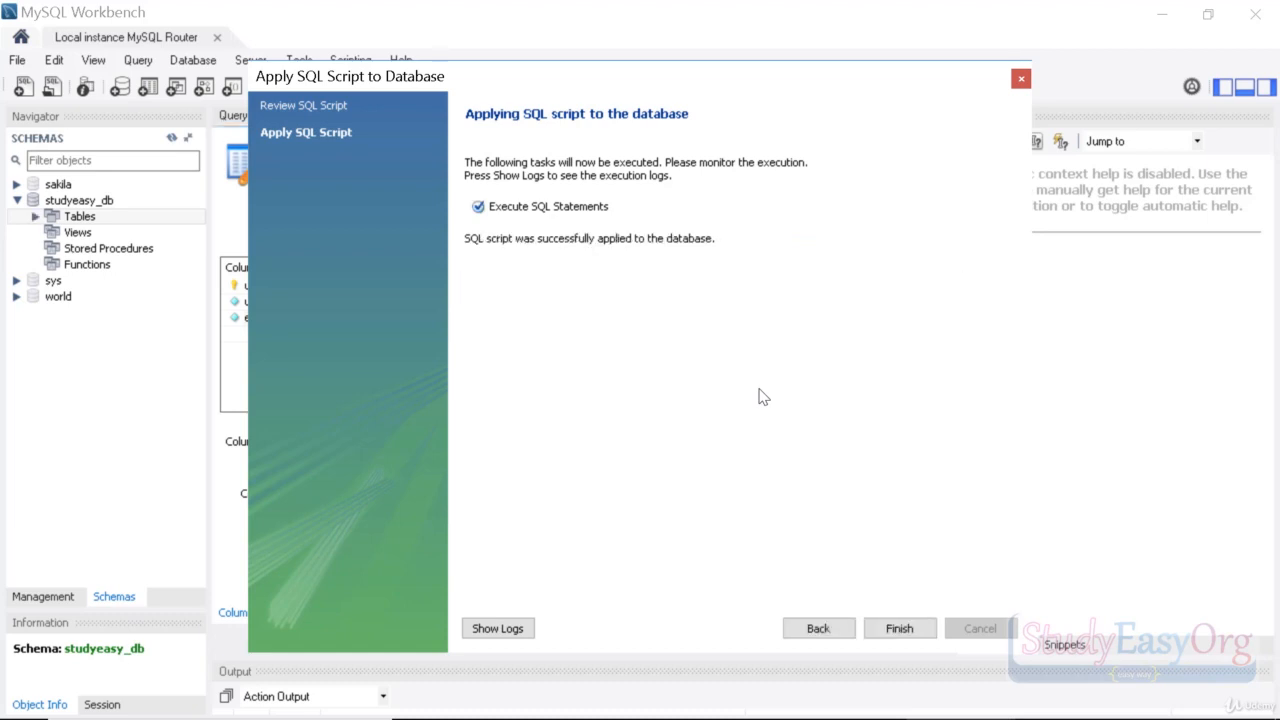
left_click(898, 628)
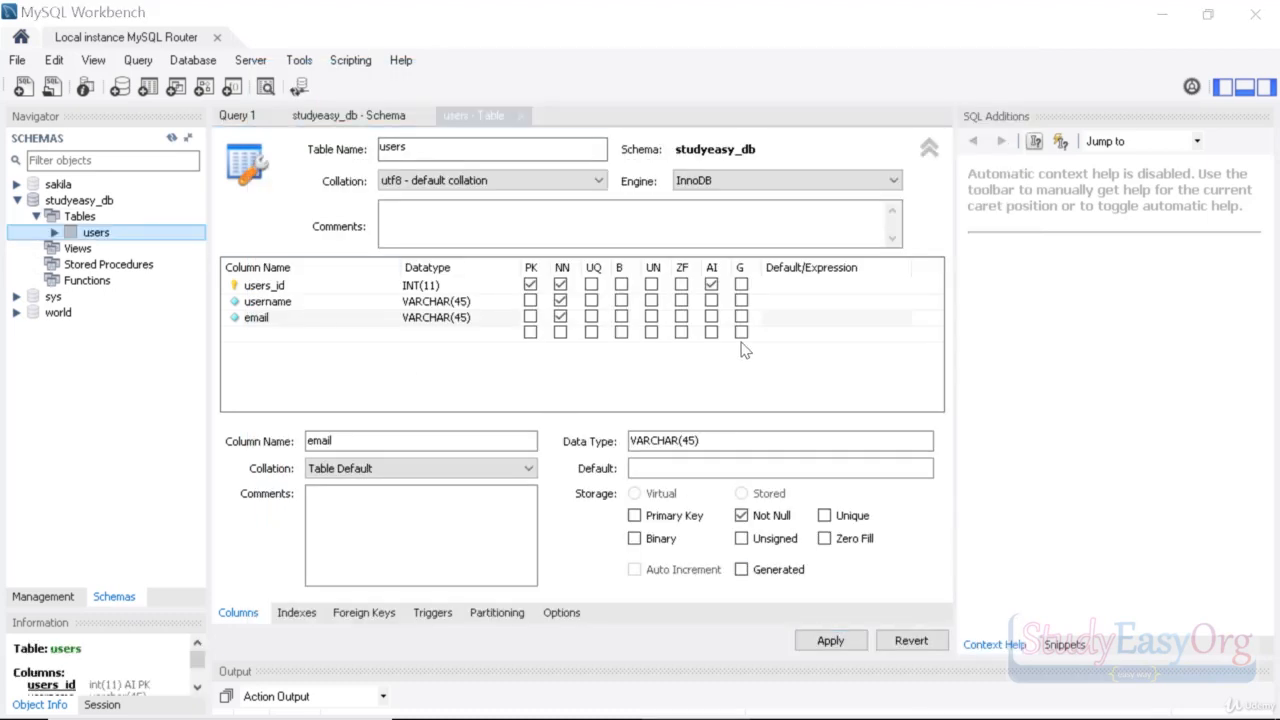
mouse_move(101, 236)
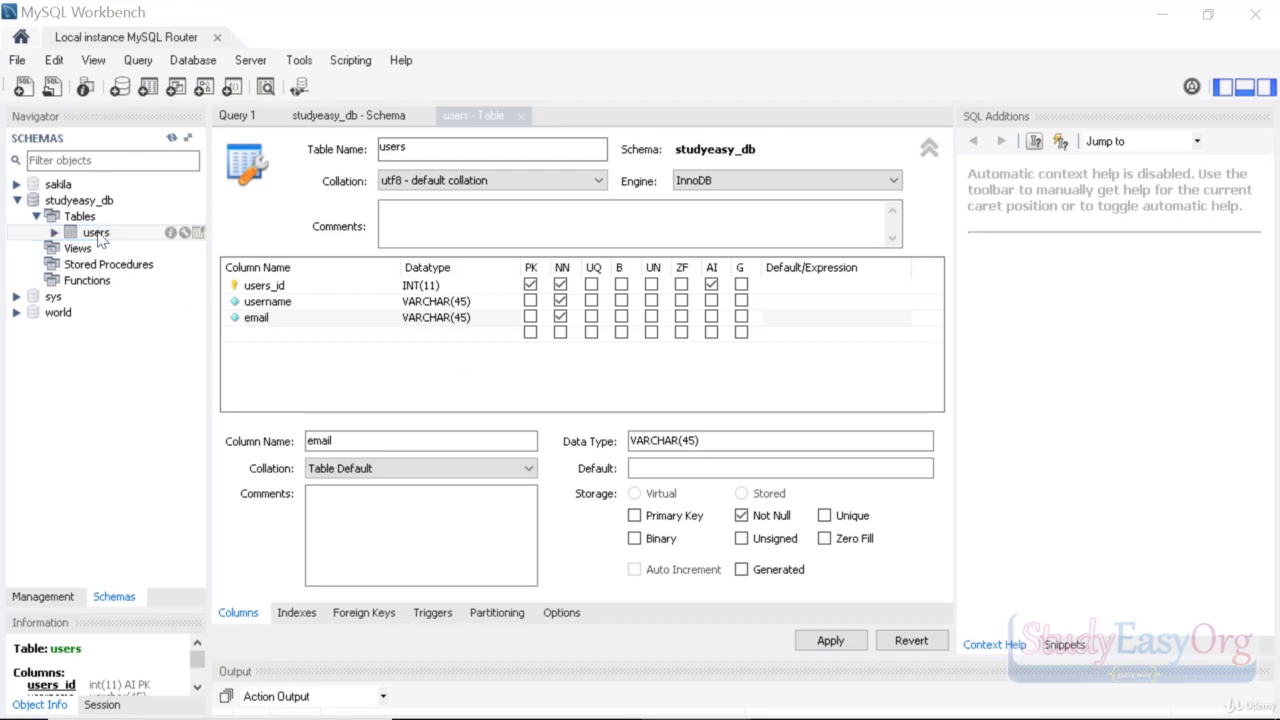
Step: Close the users table, studyeasy_db schema and Query 1 tabs
left_click(520, 116)
left_click(425, 116)
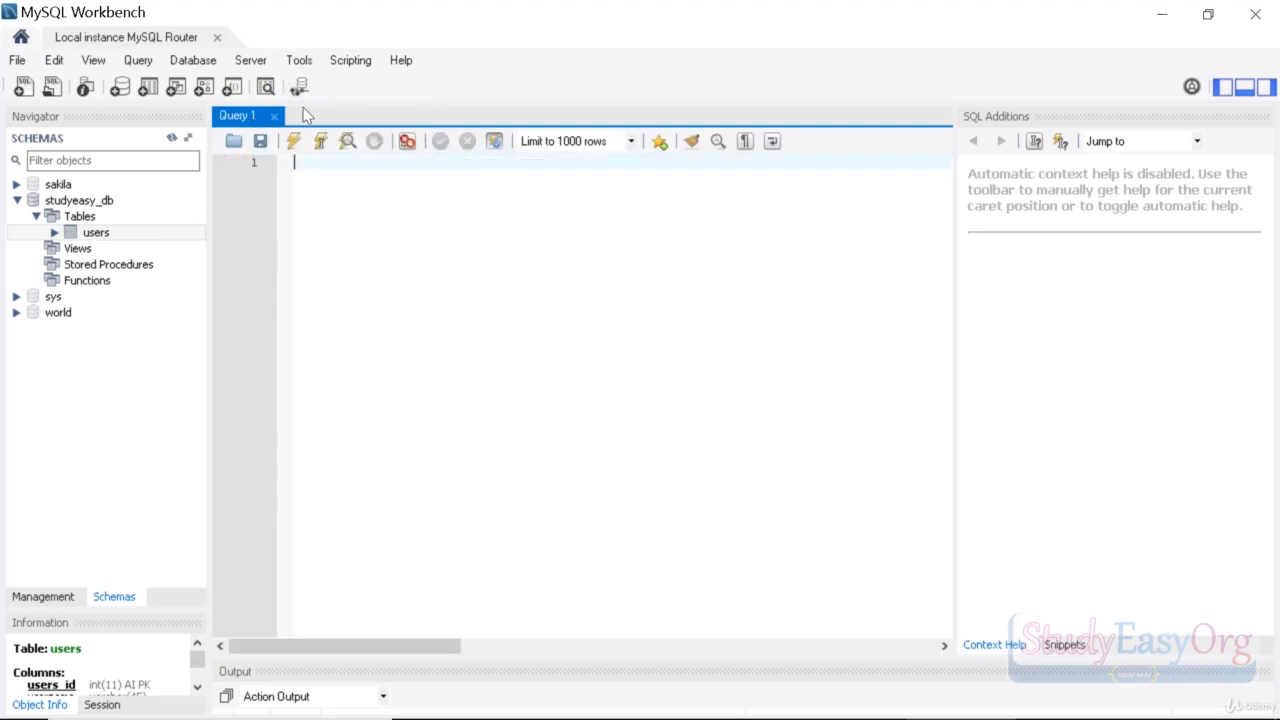
left_click(304, 116)
mouse_move(163, 236)
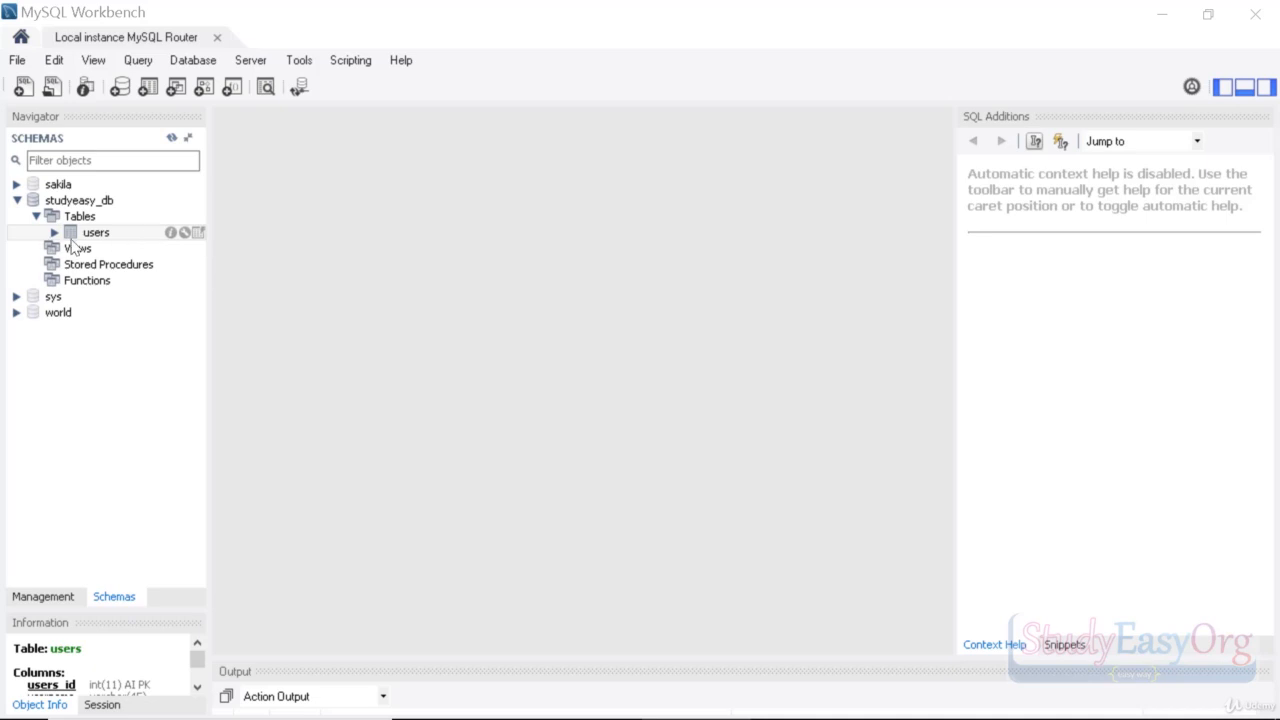
Step: Open the users table's rows in a query tab with its result grid
left_click(199, 236)
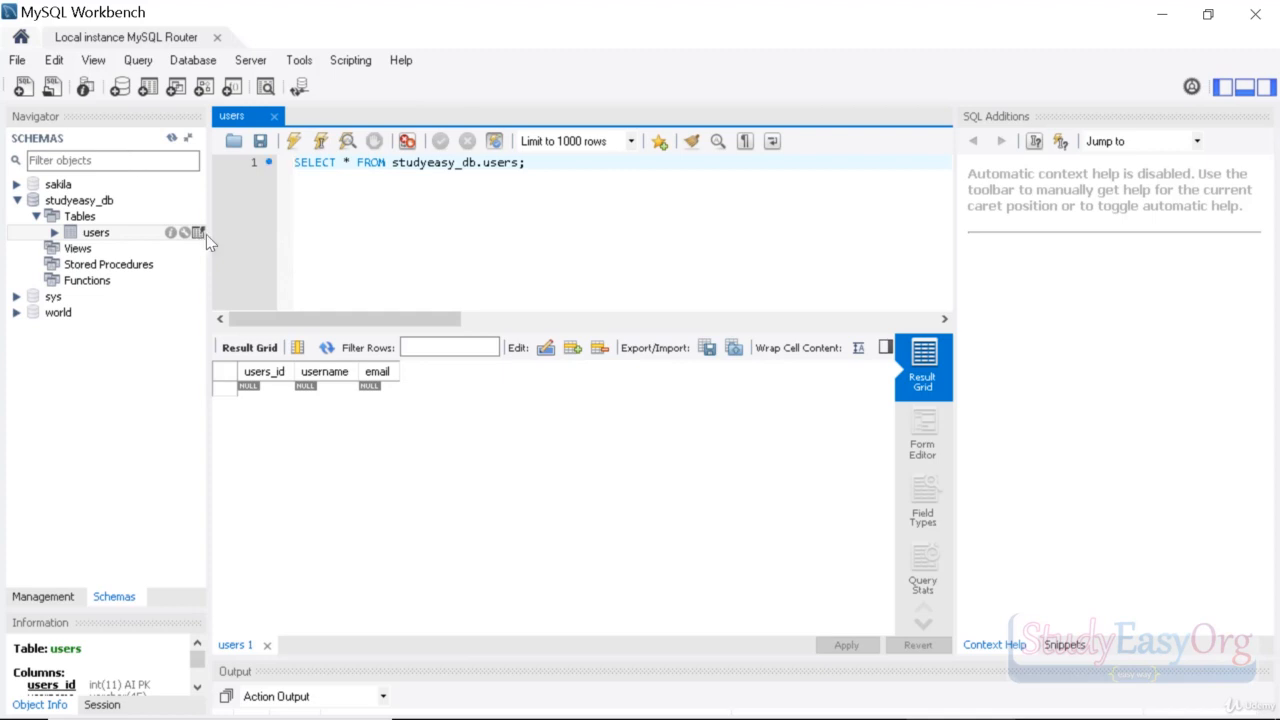
left_click_drag(294, 162, 554, 183)
left_click(554, 183)
left_click(474, 486)
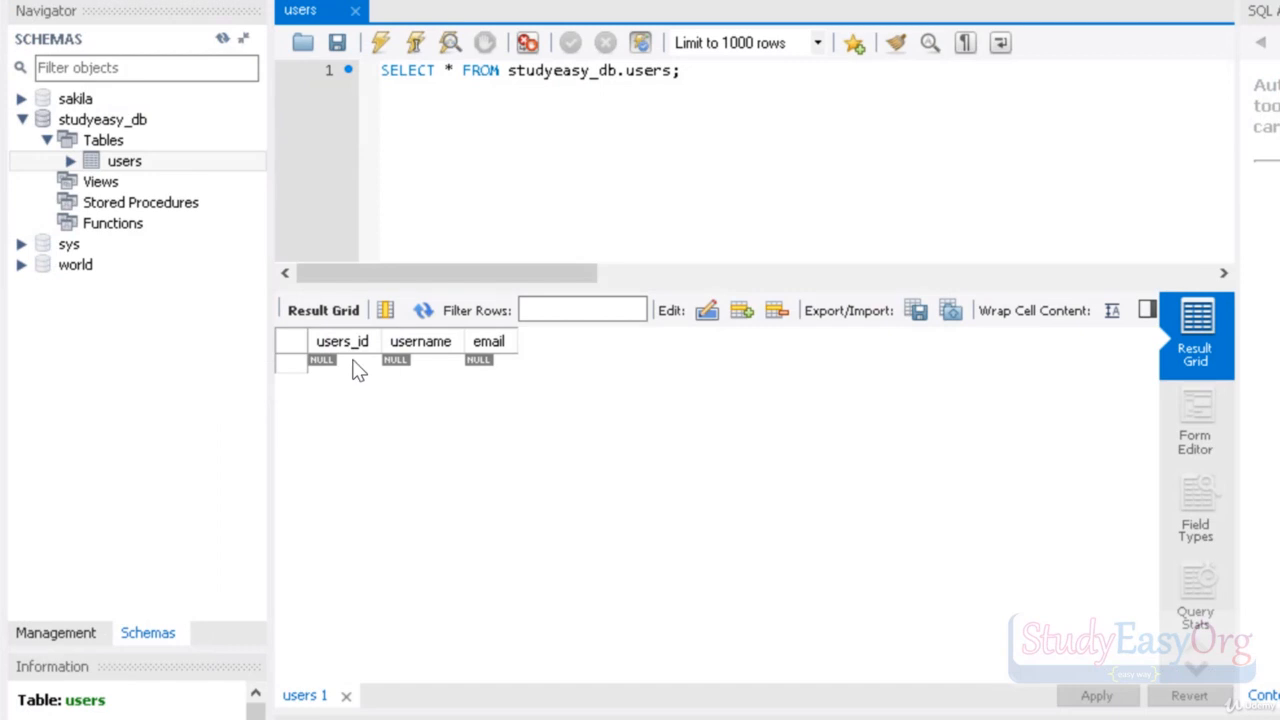
Step: Enter users_id 1 with a username and email, widen the columns, and apply
left_click(356, 366)
double_click(354, 368)
key("Tab")
key("Tab")
left_click_drag(516, 341, 710, 341)
left_click_drag(464, 341, 576, 341)
left_click_drag(822, 341, 962, 341)
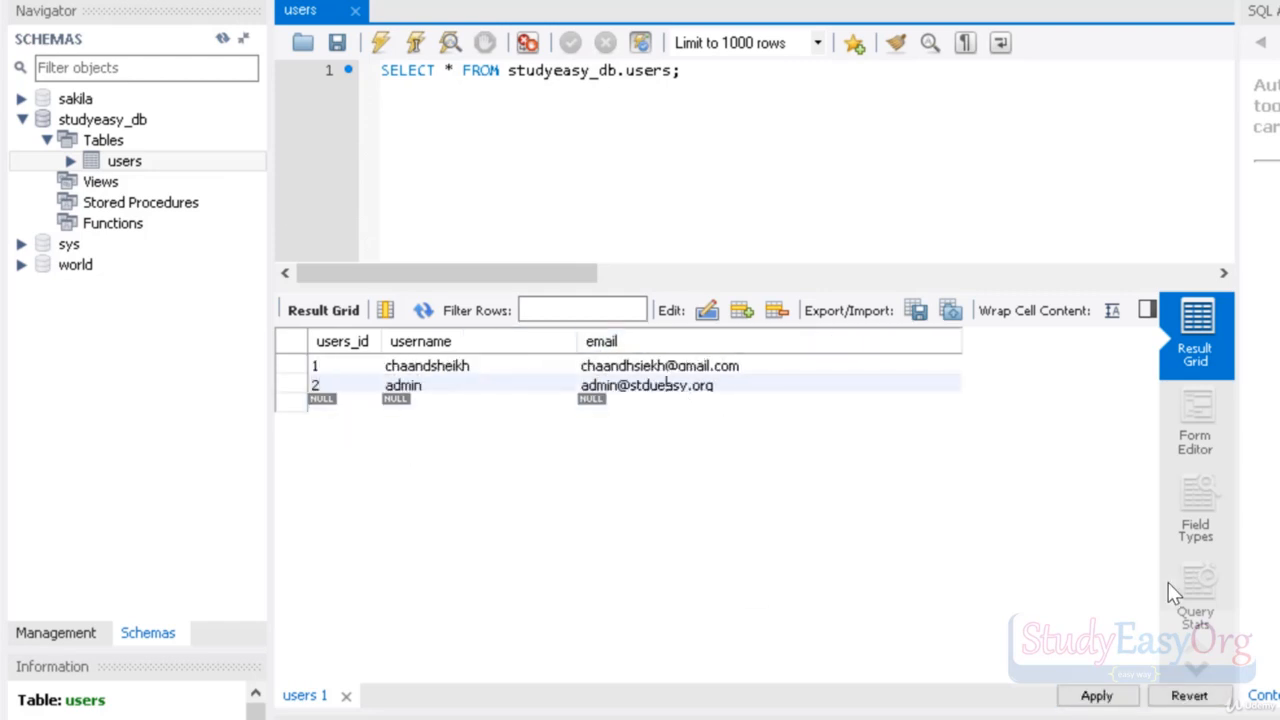
left_click(1096, 695)
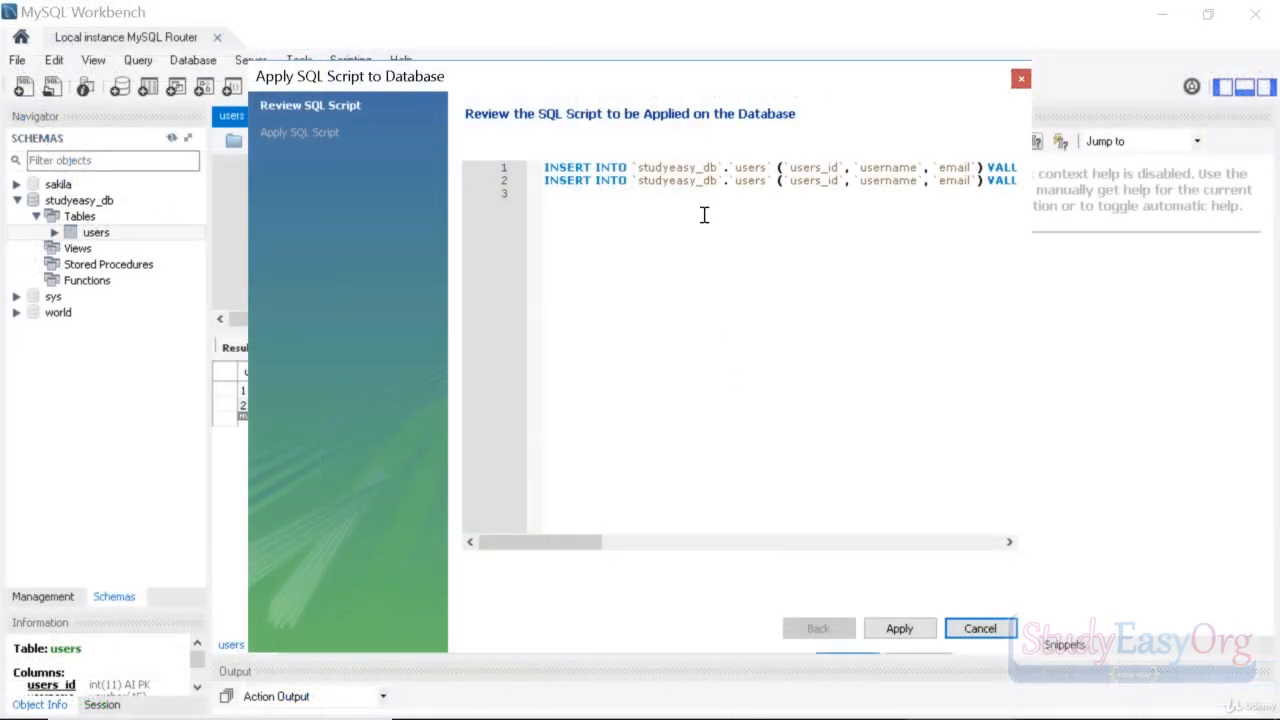
Step: Run the two INSERT INTO statements and close the Apply SQL Script dialog
left_click_drag(574, 541, 523, 517)
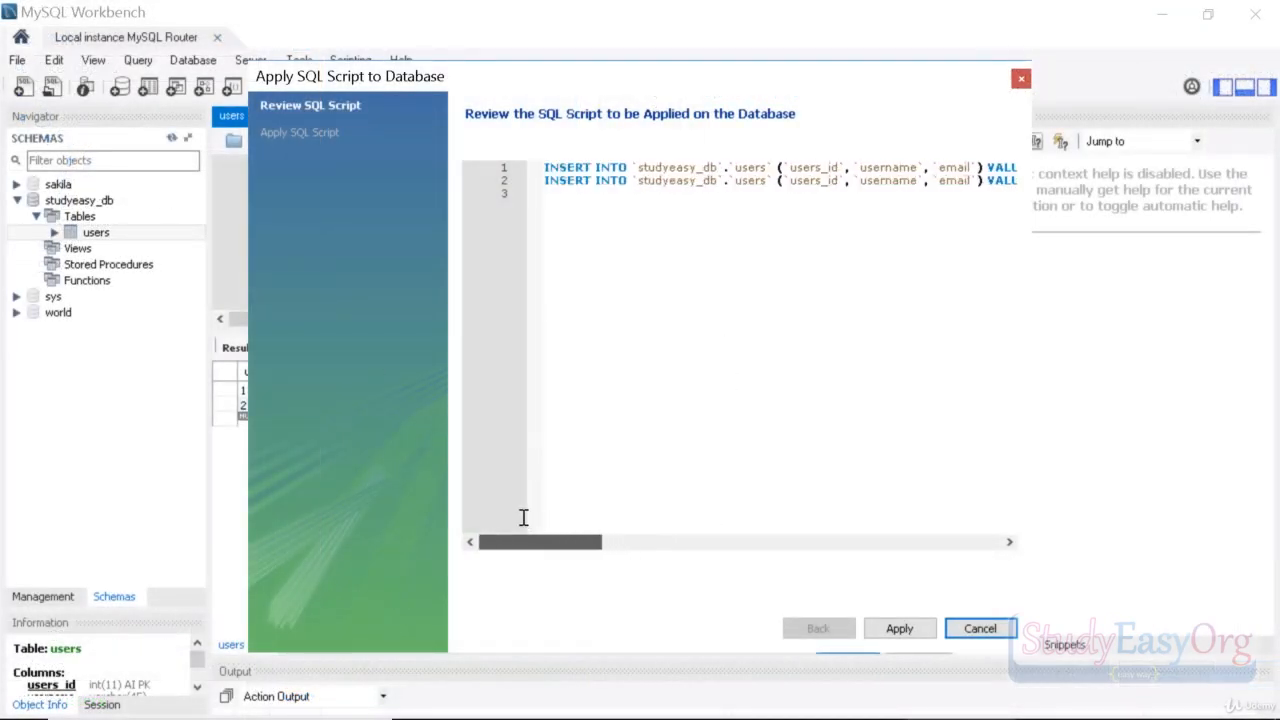
left_click(892, 632)
left_click(899, 627)
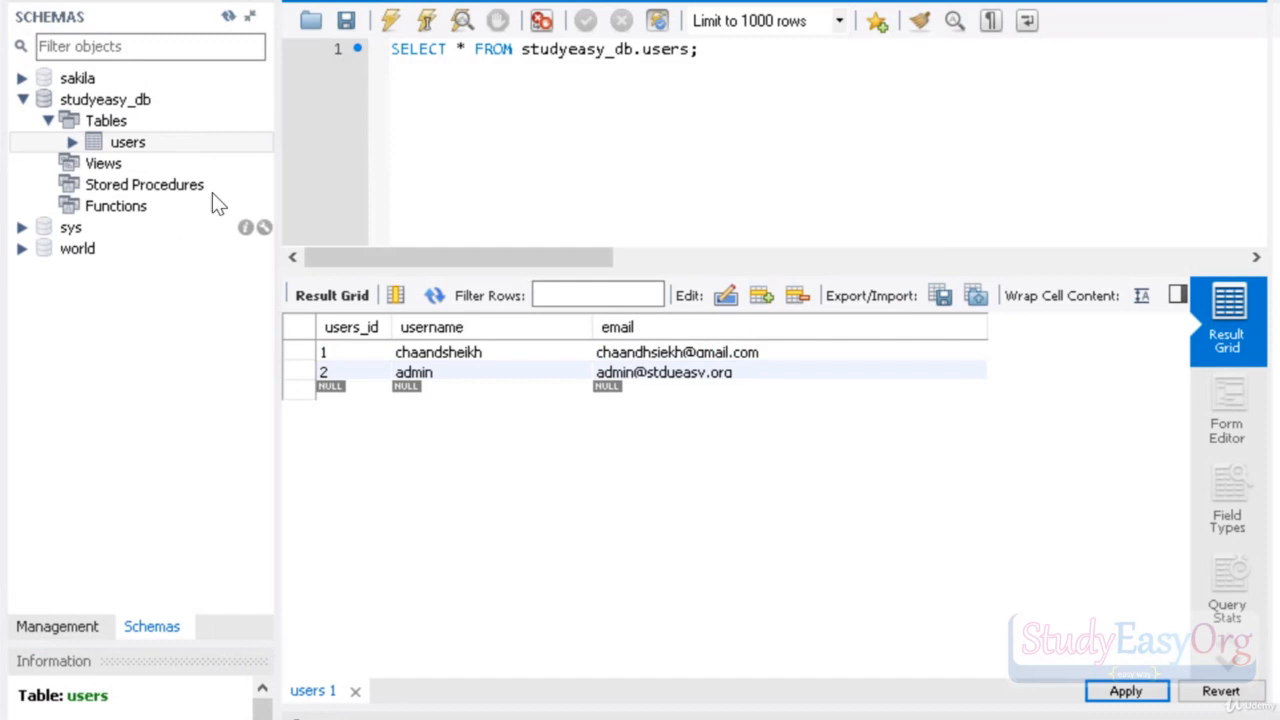
Step: Re-run SELECT * FROM studyeasy_db.users to show rows 1 and 2 (admin)
left_click(263, 142)
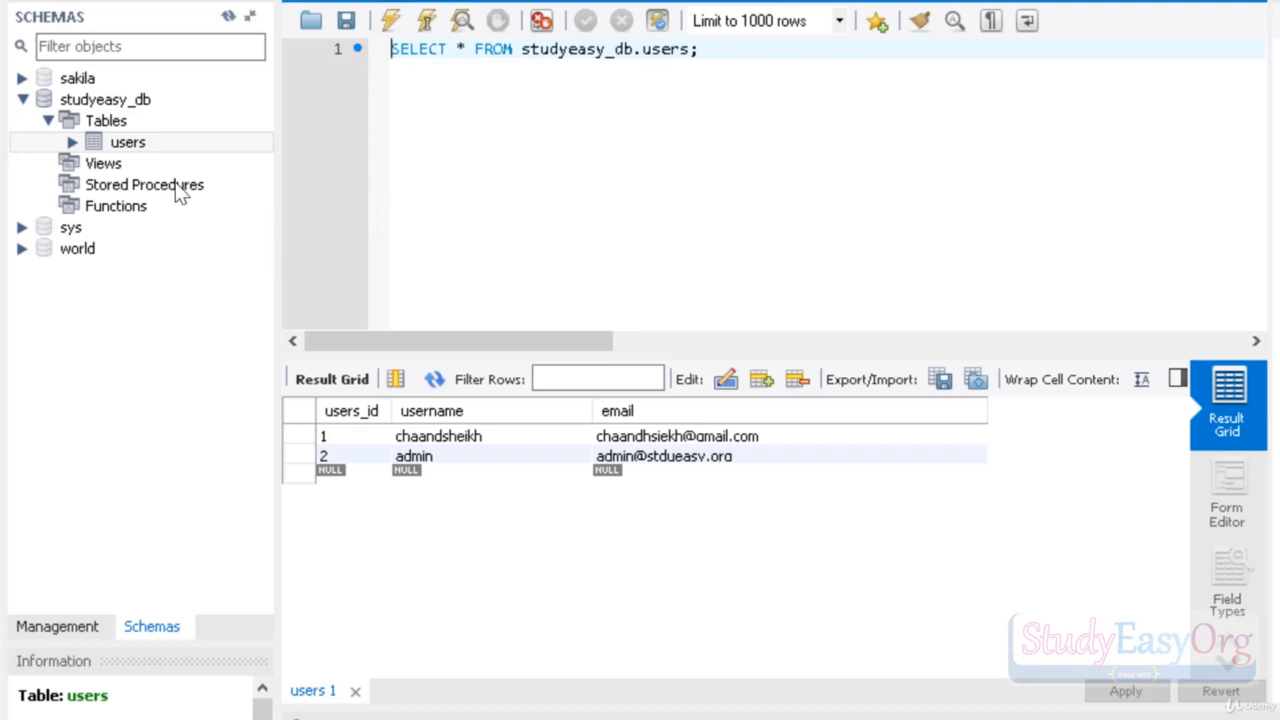
mouse_move(151, 142)
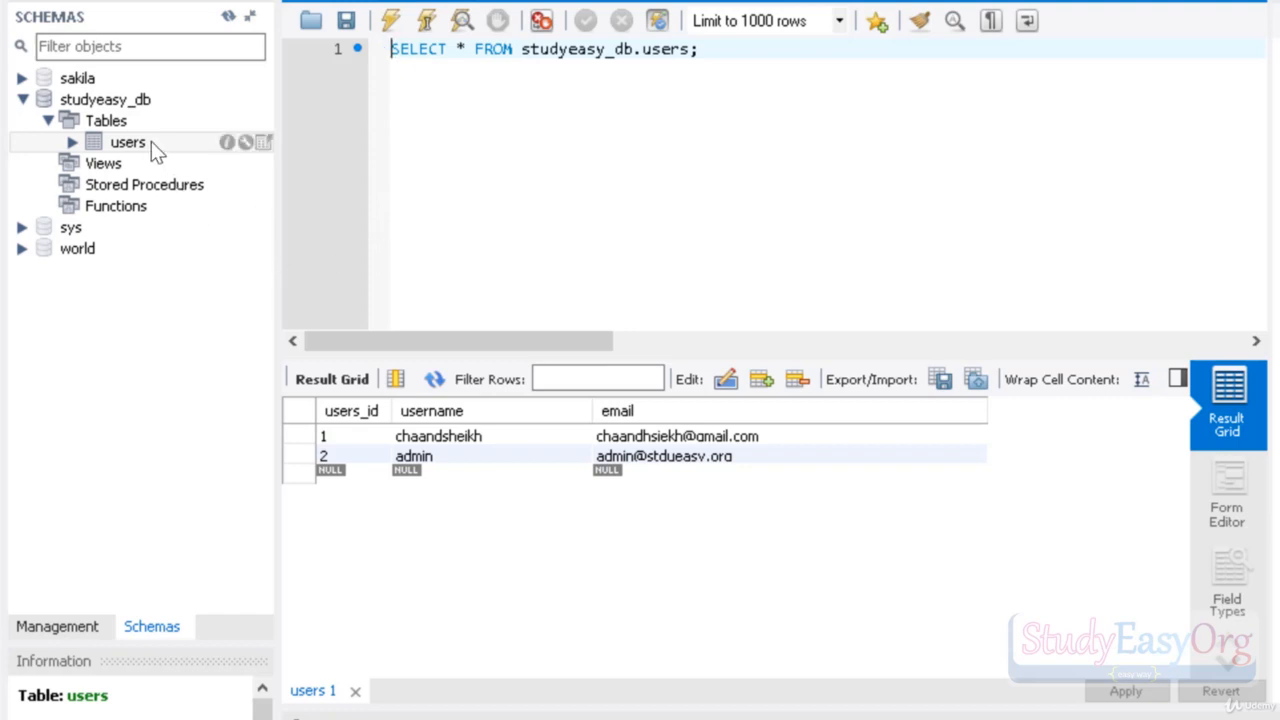